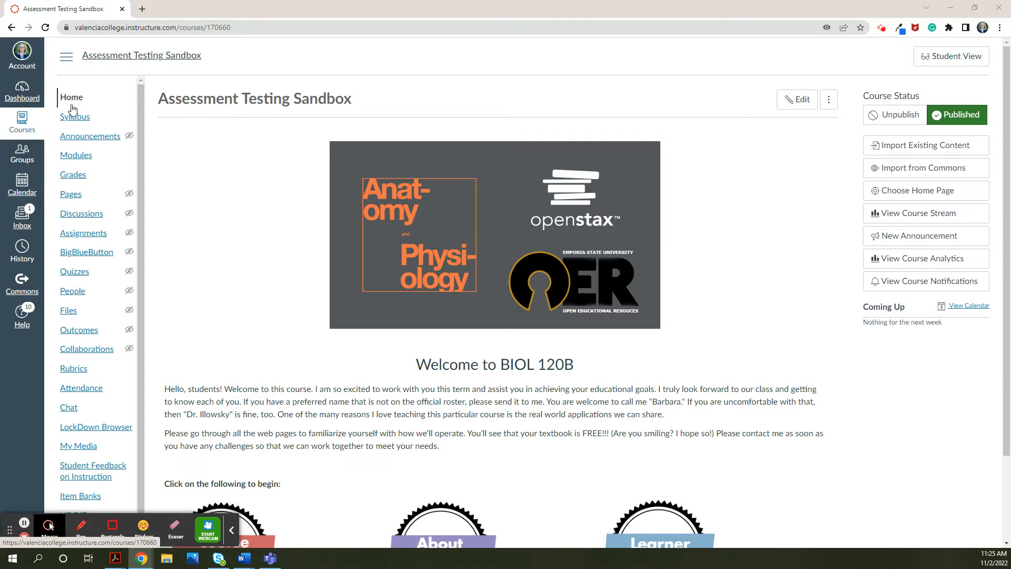
- Start importing existing content into the Assessment Testing Sandbox course, using Copy a Canvas Course as the content type
click(73, 101)
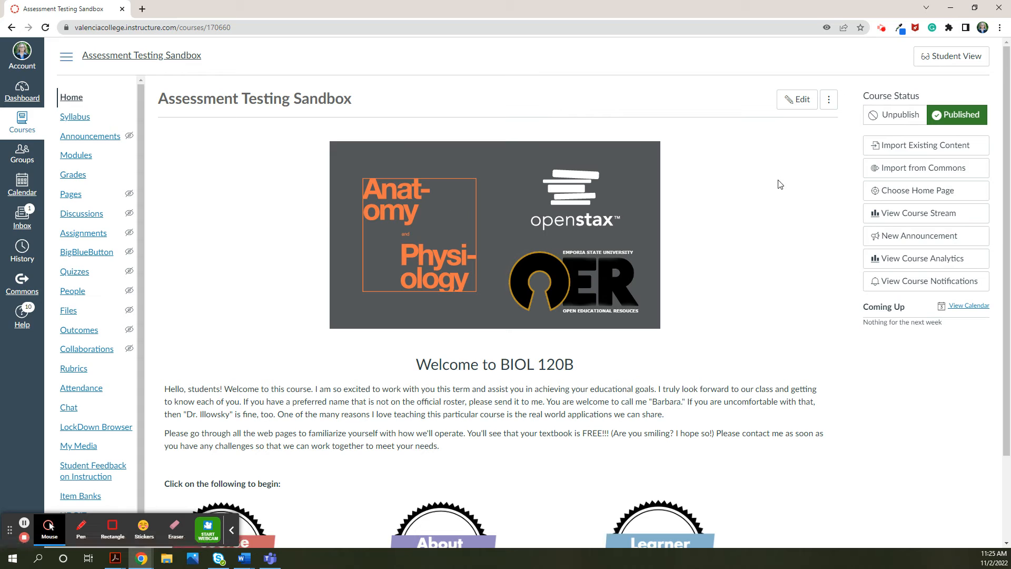
click(920, 147)
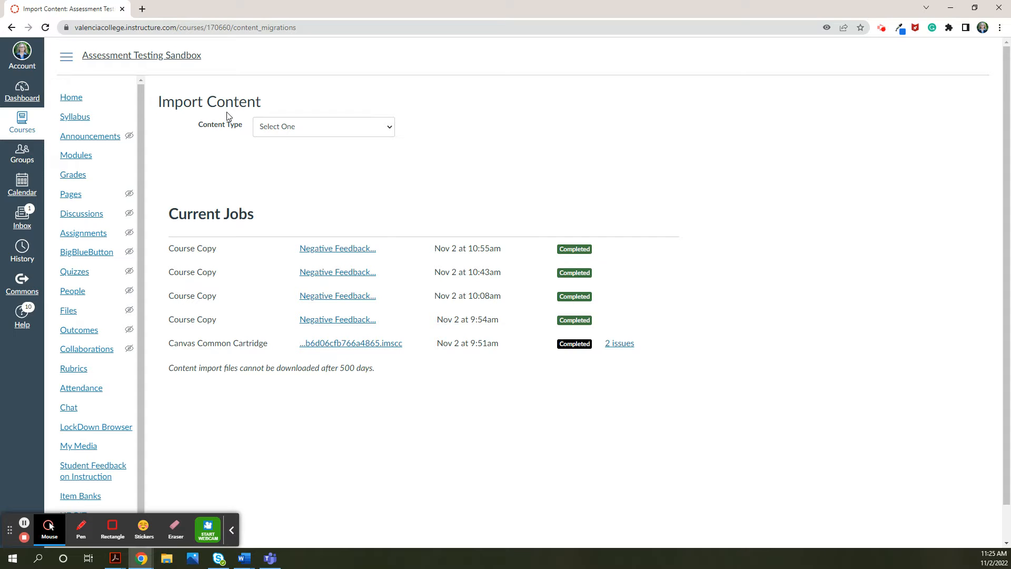
click(391, 128)
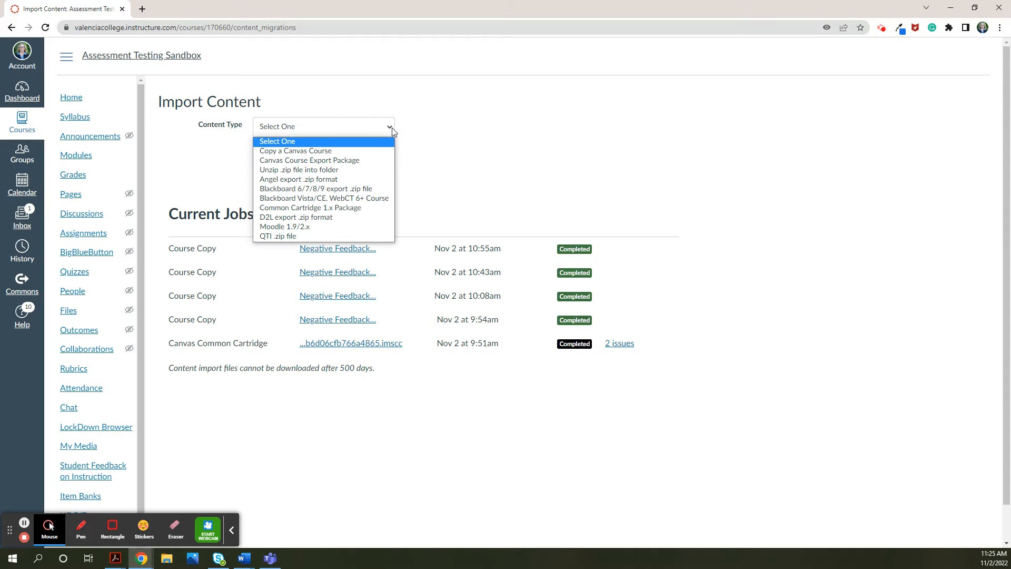
click(334, 151)
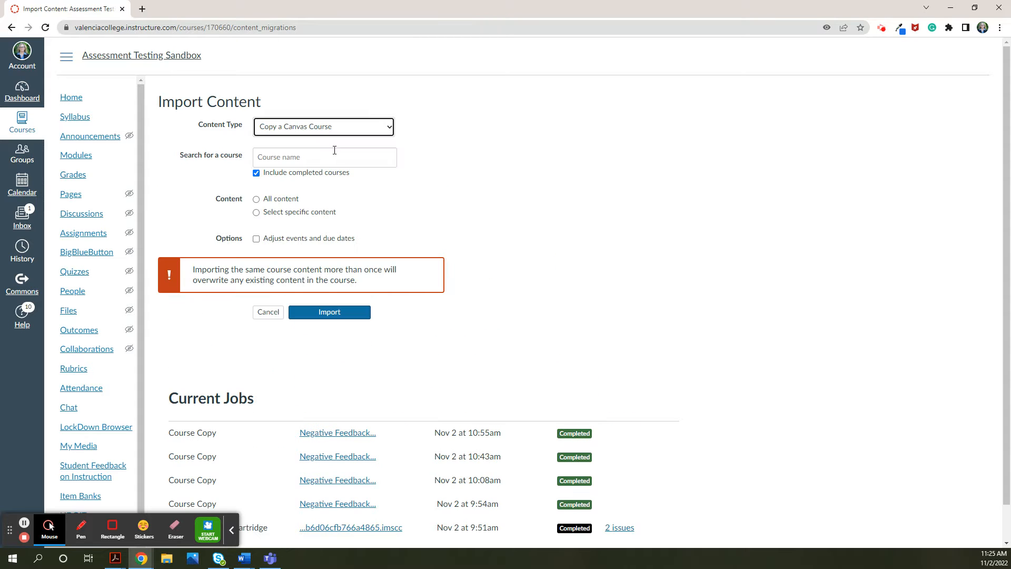
- Search for "Negative Feed" and choose Negative Feedback Assessment Fall 2022 as the source course
click(335, 158)
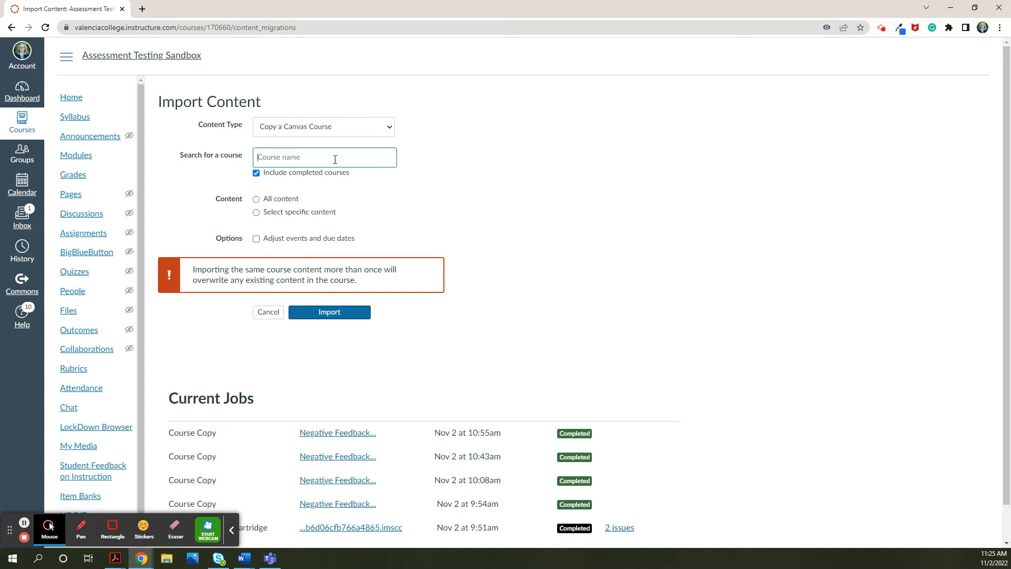
text(Negative)
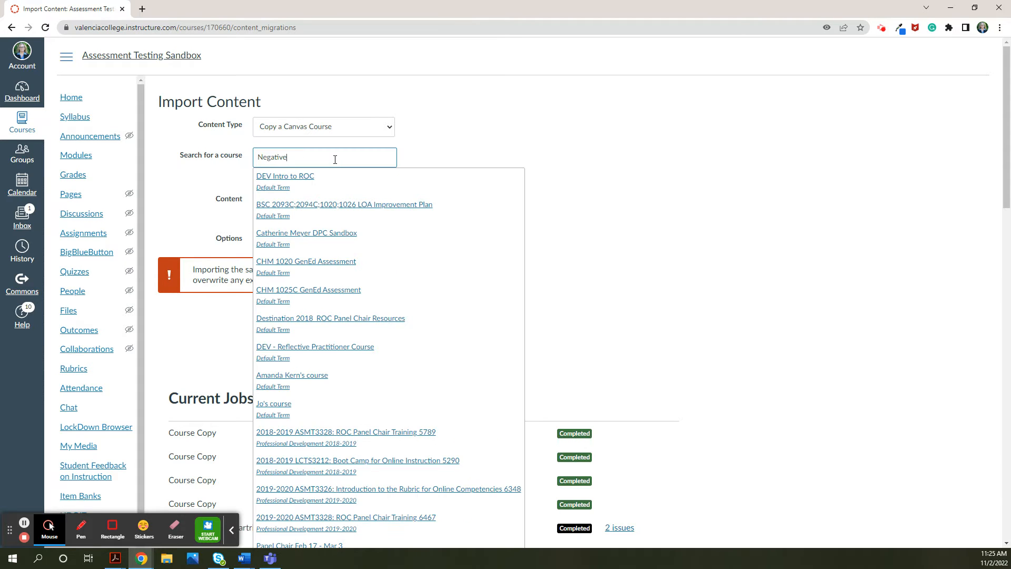
text( Fee)
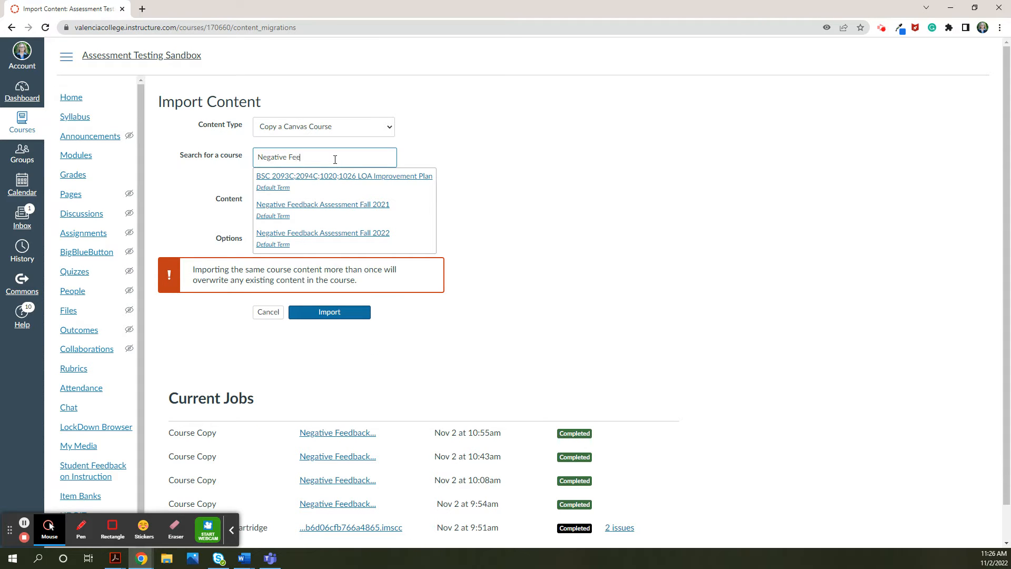
text(d)
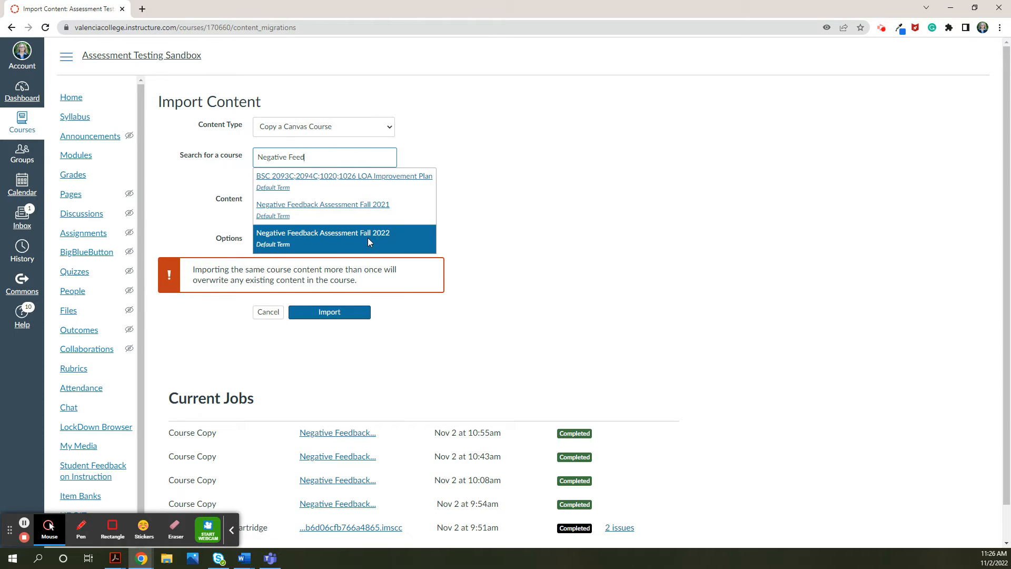
click(332, 234)
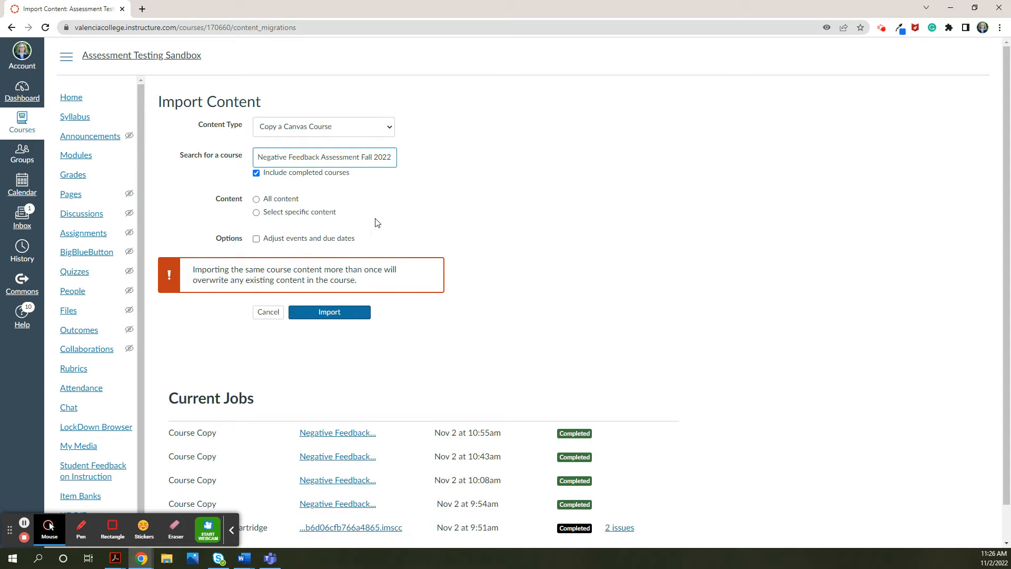
- Start the import with specific content only and open the content selection for the new course copy job
click(256, 213)
click(348, 314)
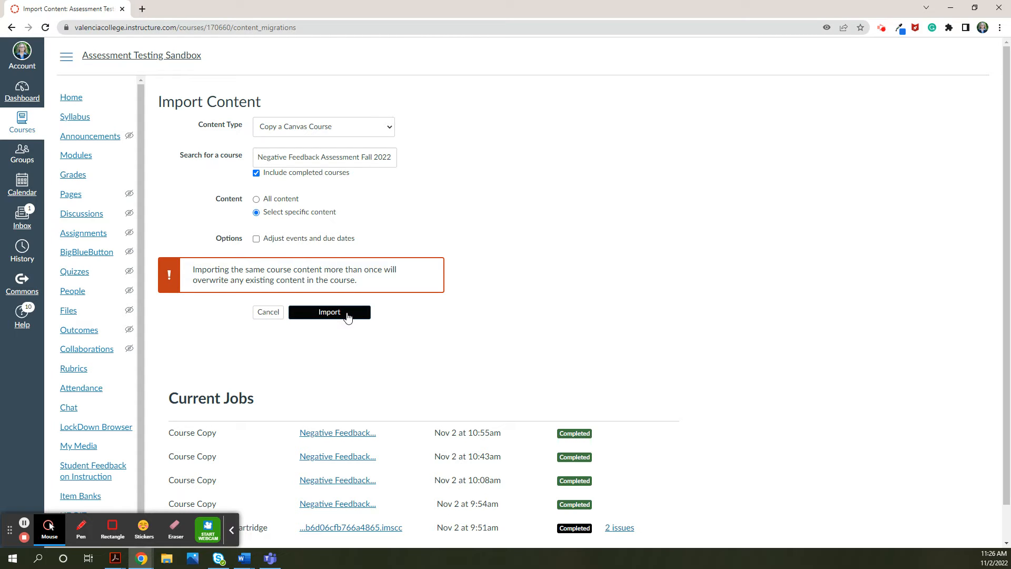
click(335, 316)
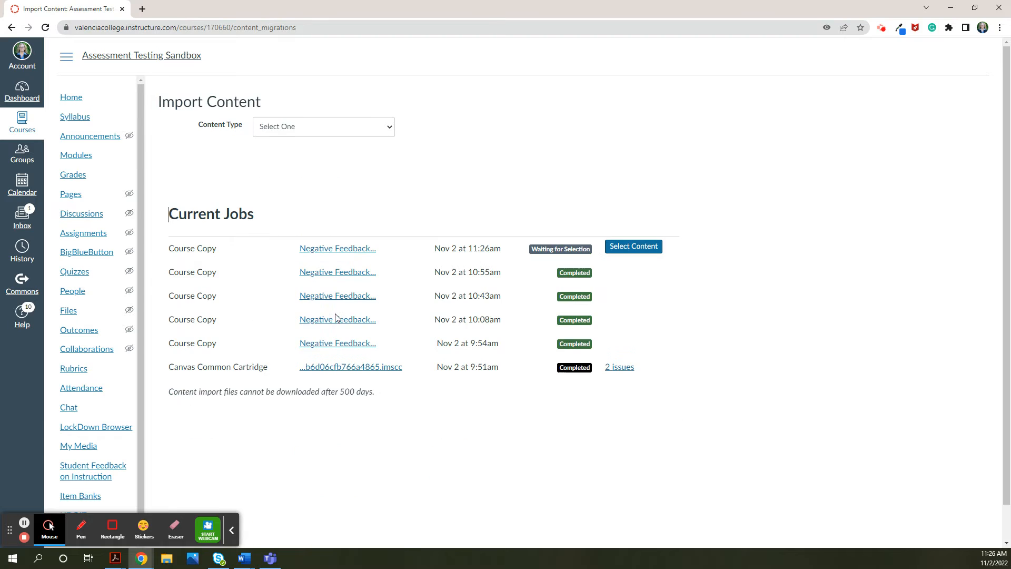
click(643, 257)
click(641, 250)
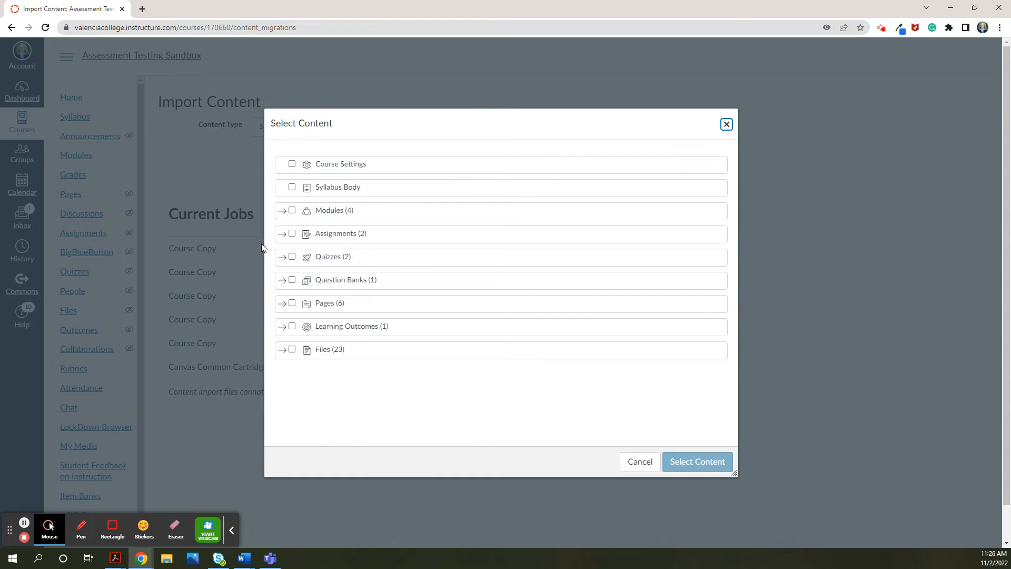
- Include only the module "Step 1: Negative Feedback Tutorial PowerPoint Presentations 1 and 2" from the source course's modules
click(283, 212)
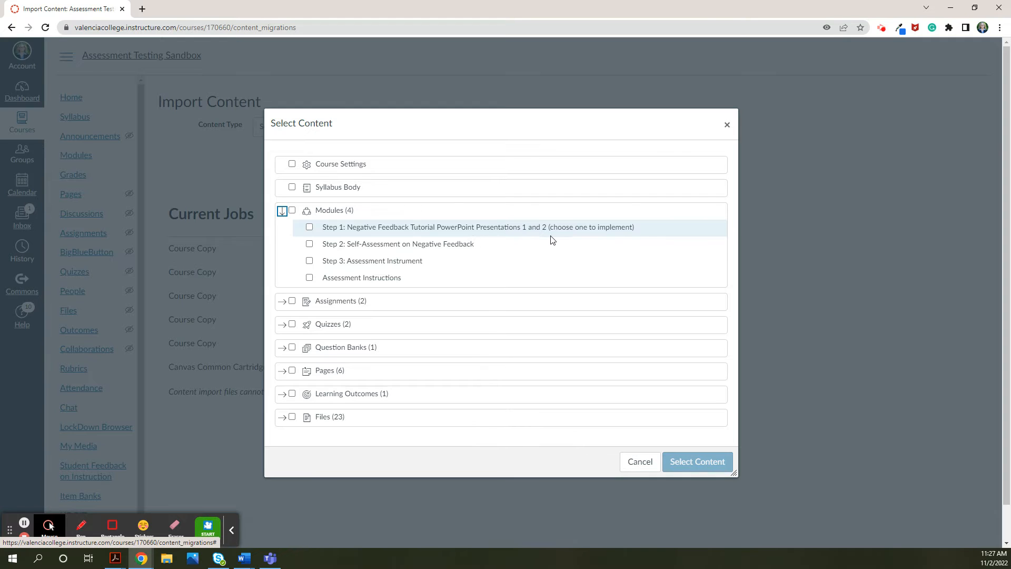
click(309, 227)
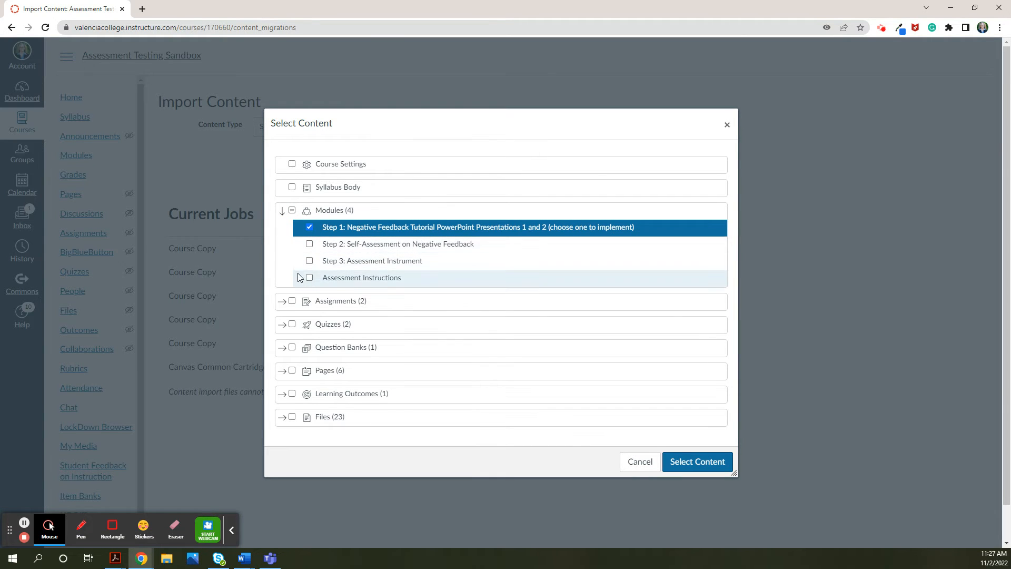
scroll(297, 277, down, 1)
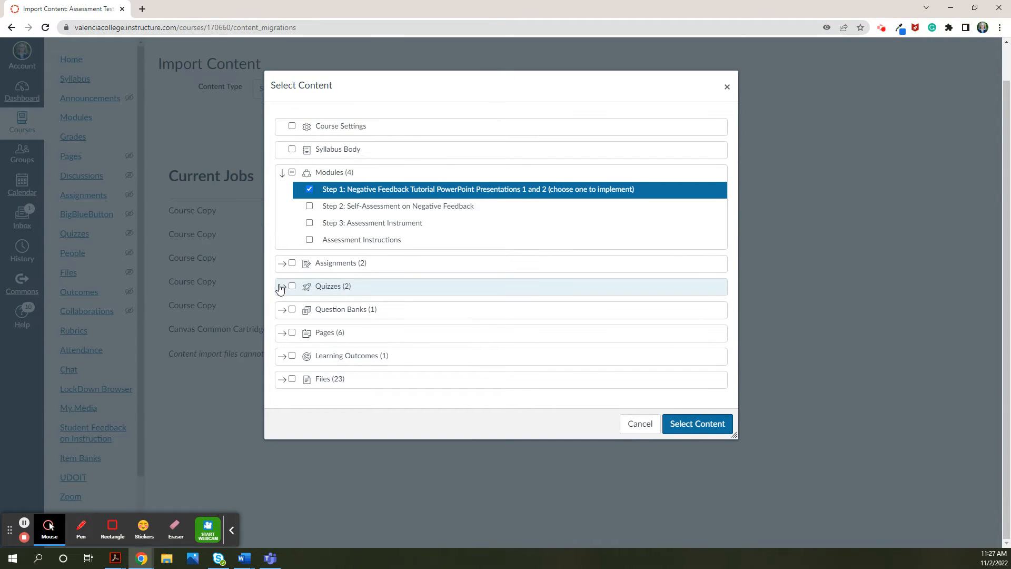
- Include all quizzes, question banks, learning outcomes and assignments, and submit the content selection for import
click(292, 288)
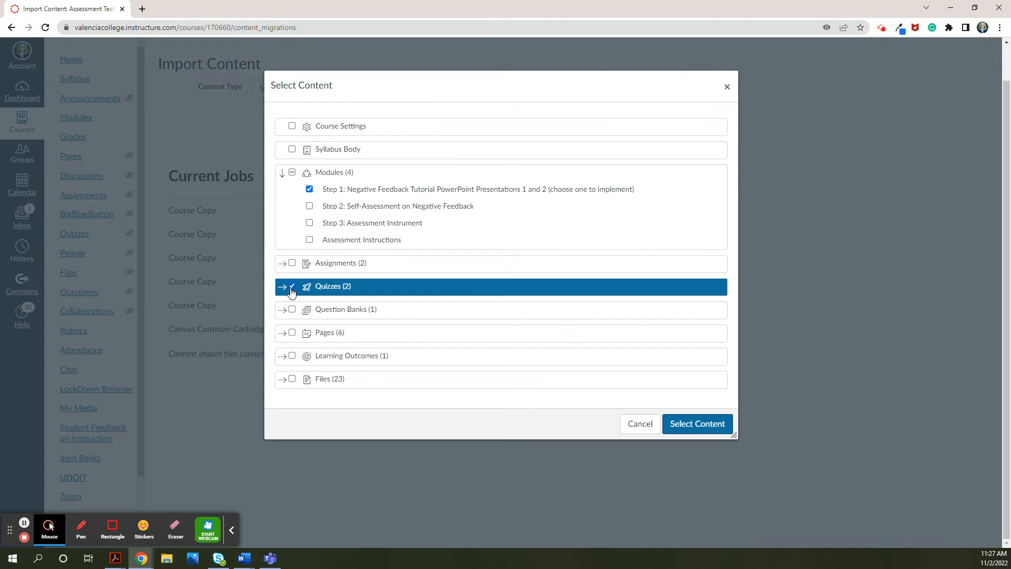
click(292, 311)
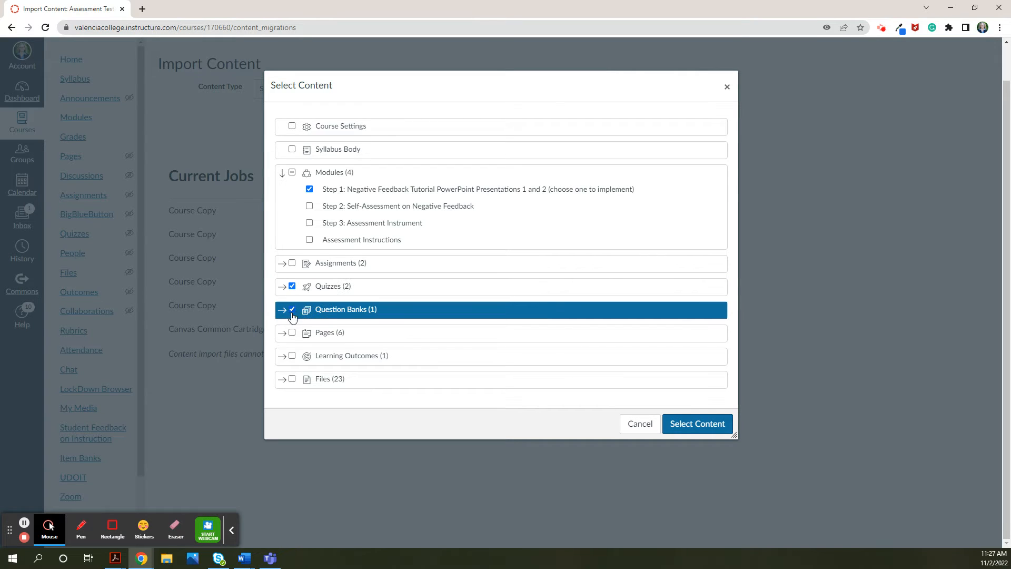
click(292, 356)
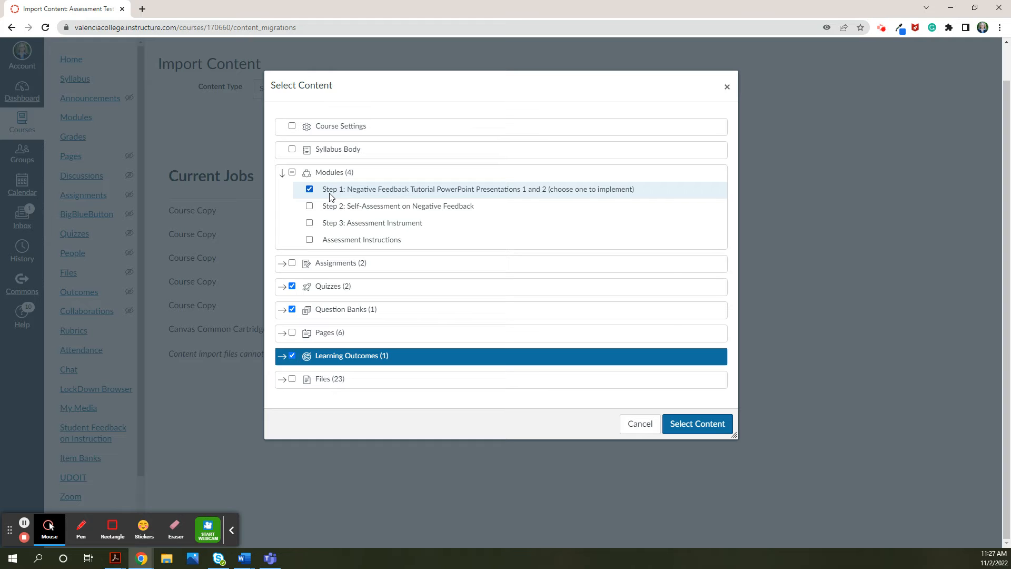
click(282, 266)
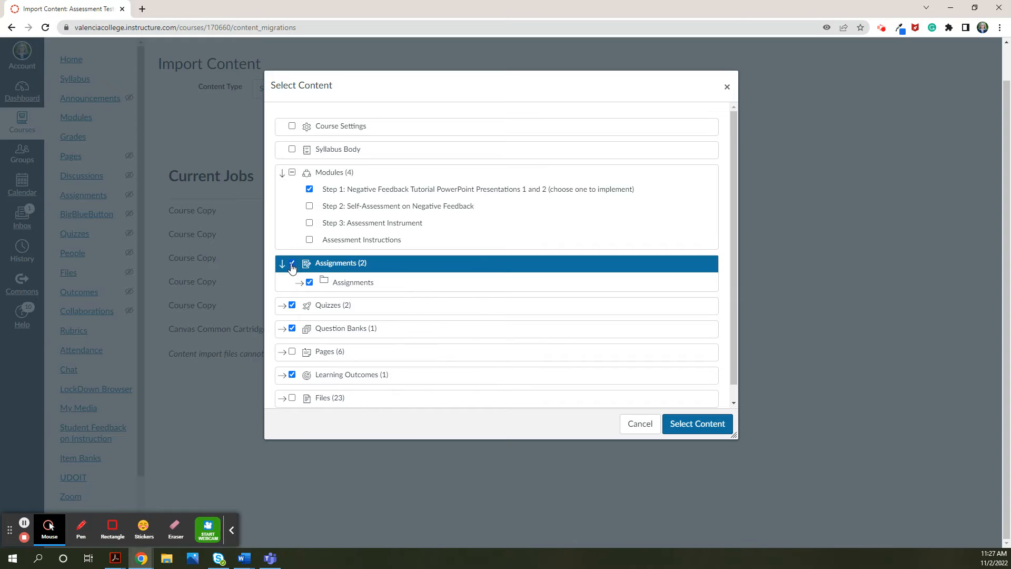
click(292, 264)
click(680, 425)
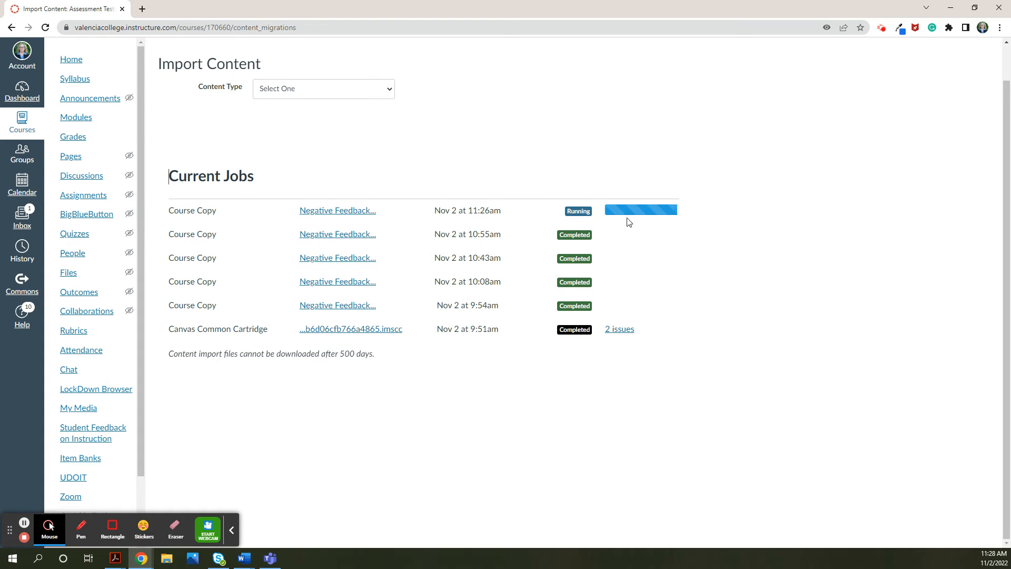
- Unpublish both imported quizzes, Negative Feedback Assessment Fall 2022 and Self-Assessment on Negative Feedback
click(69, 234)
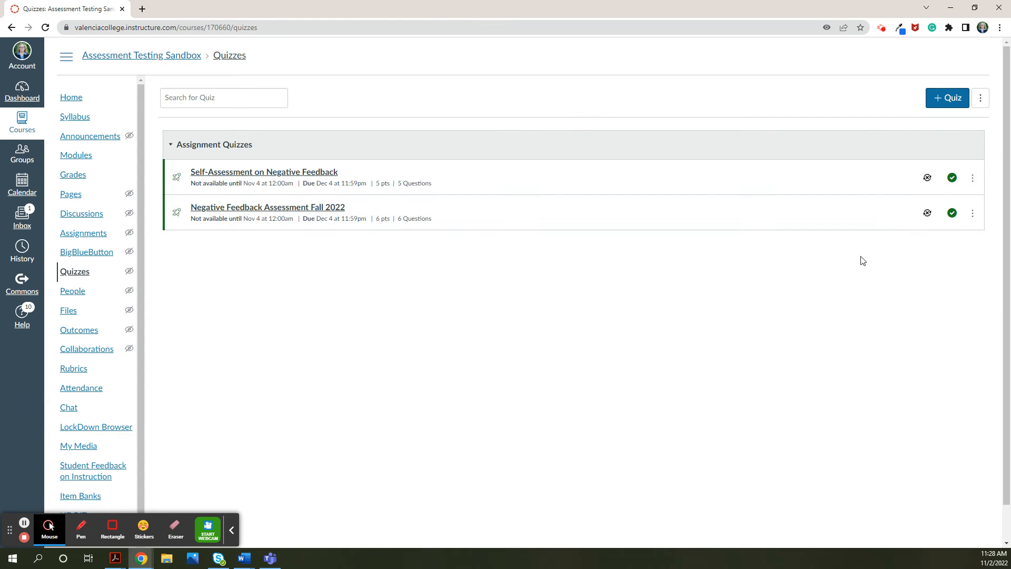
click(948, 180)
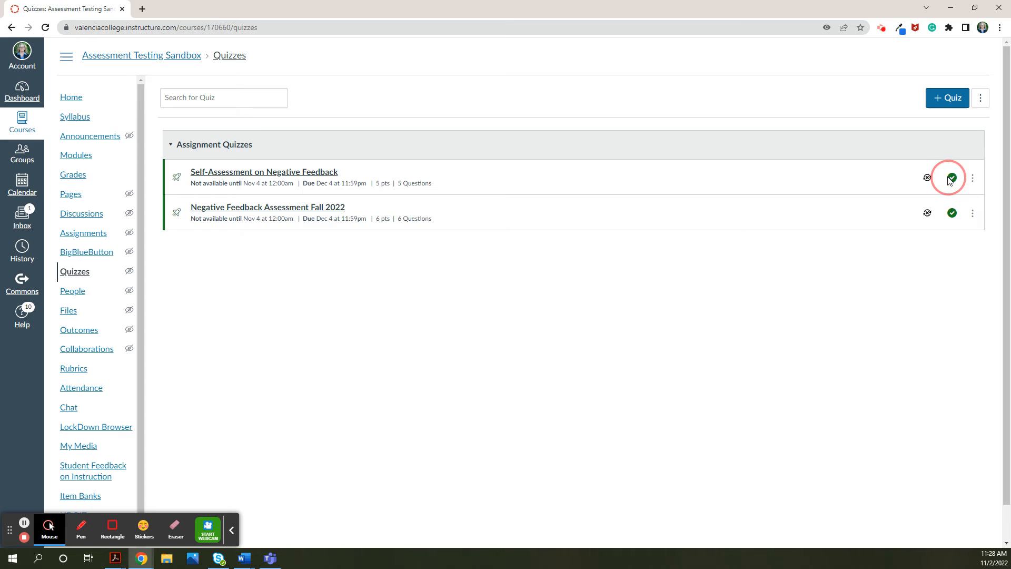
click(953, 213)
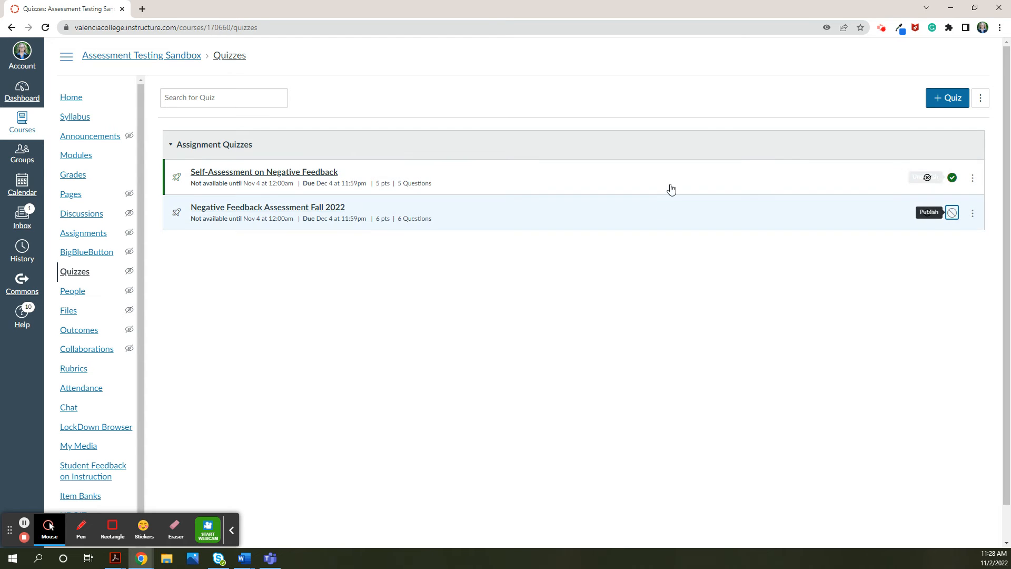
click(952, 179)
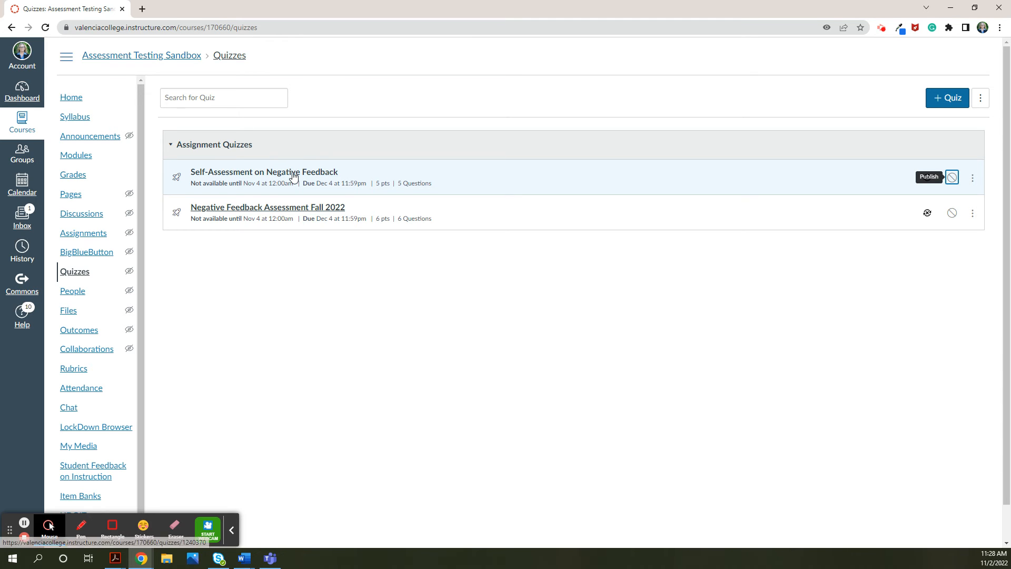
- Change the Self-Assessment on Negative Feedback quiz type to Practice Quiz, save it and return to the quiz list
click(293, 174)
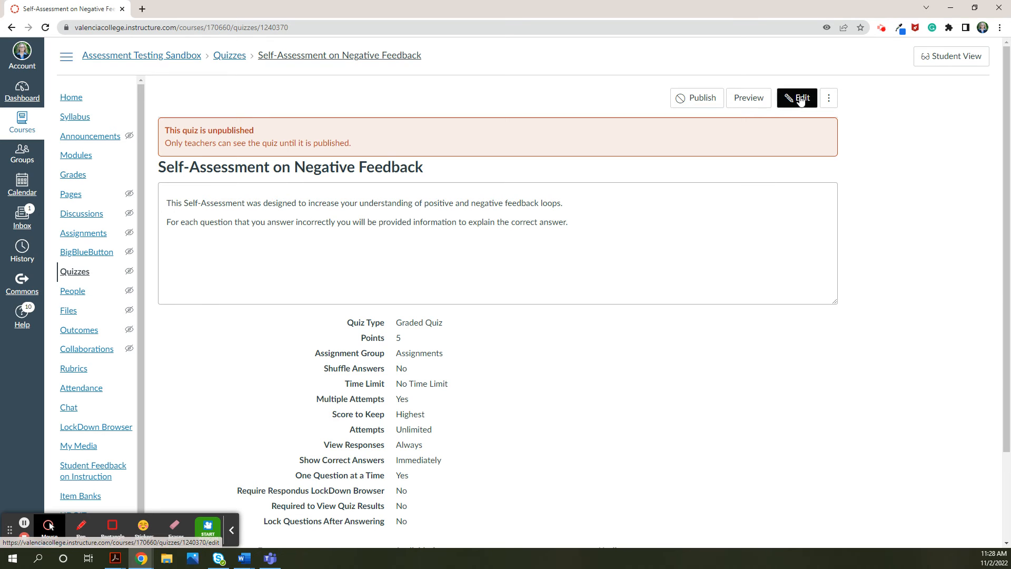
click(799, 99)
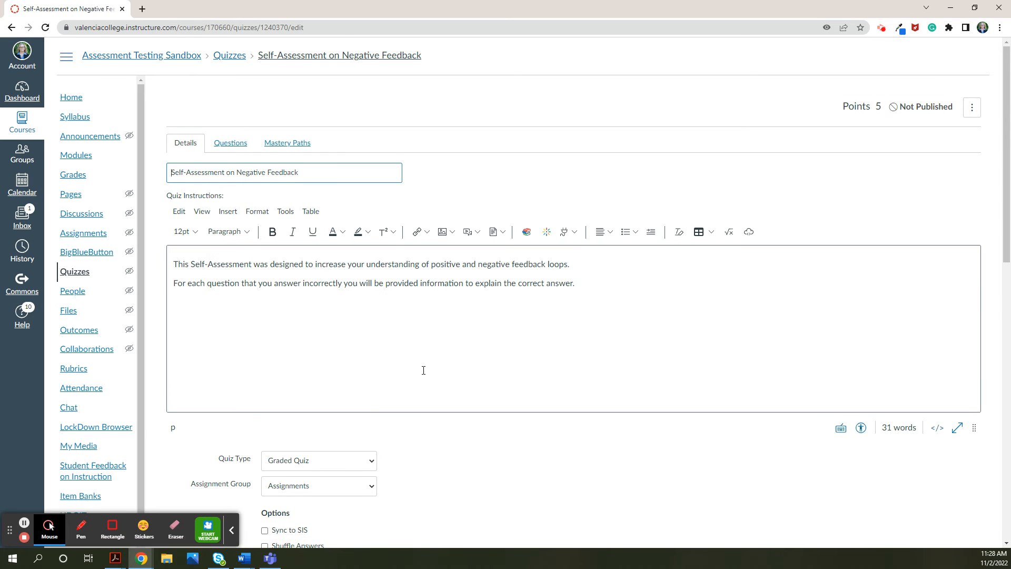
scroll(369, 362, down, 3)
click(369, 303)
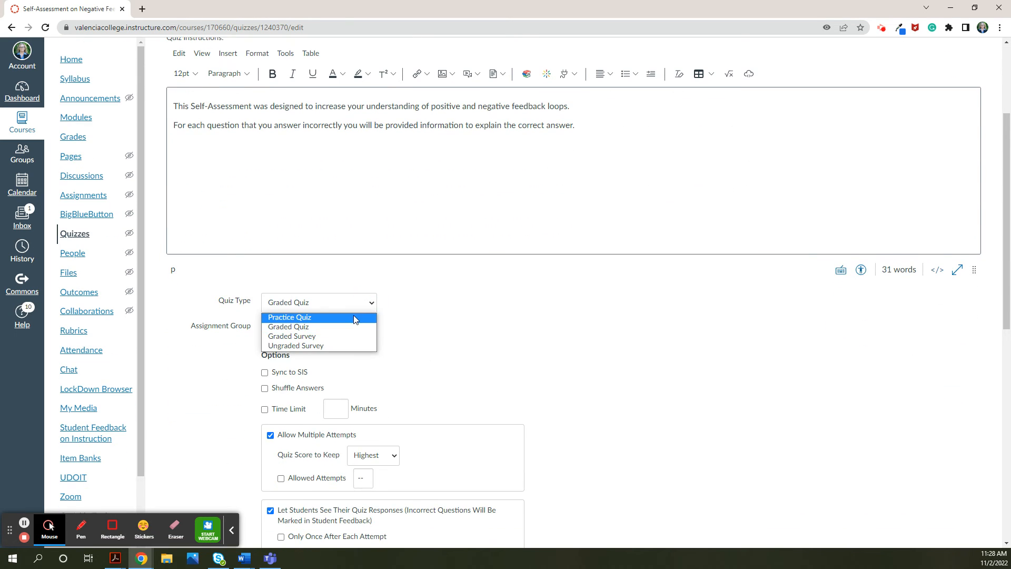
click(276, 317)
scroll(606, 369, down, 9)
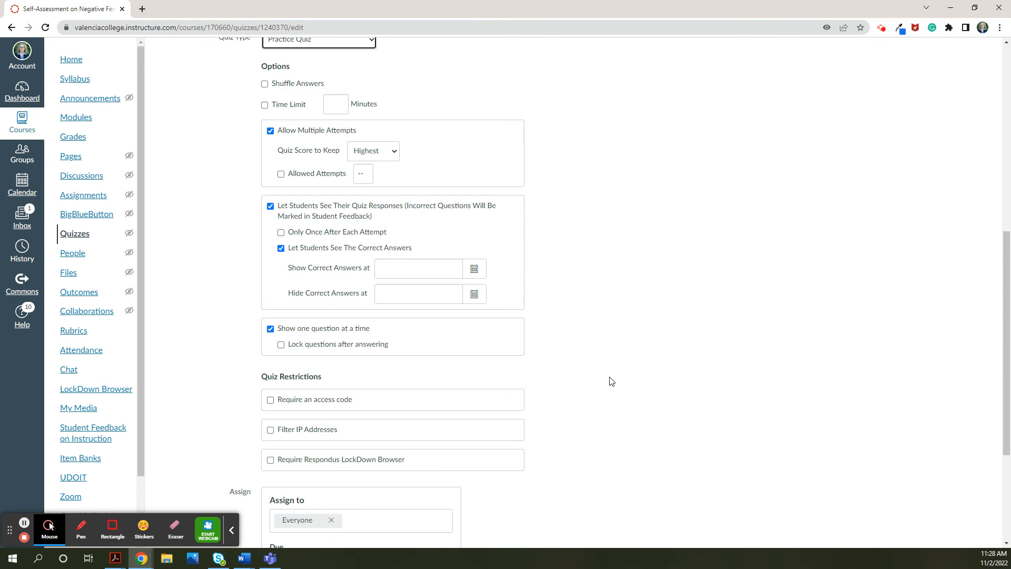
click(953, 505)
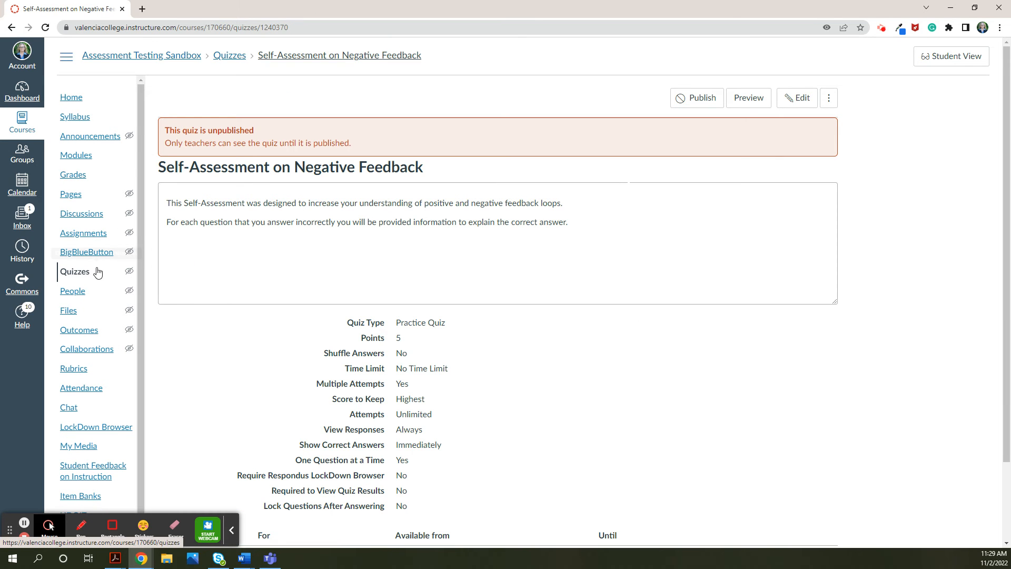
click(72, 272)
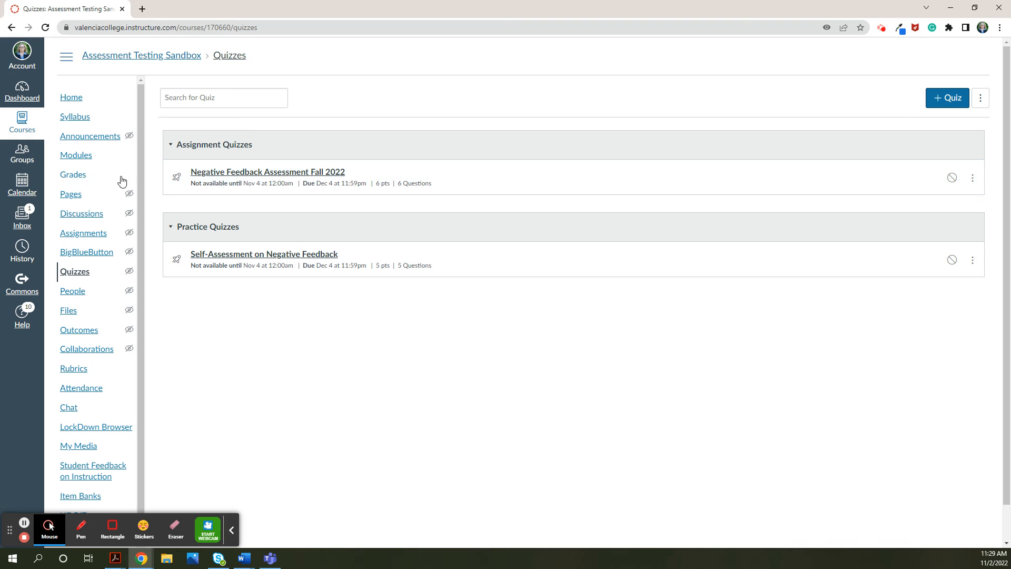
- Unpublish the imported Step 1 Negative Feedback Tutorial module at the end of the course modules, and go to the Assignments page
click(81, 155)
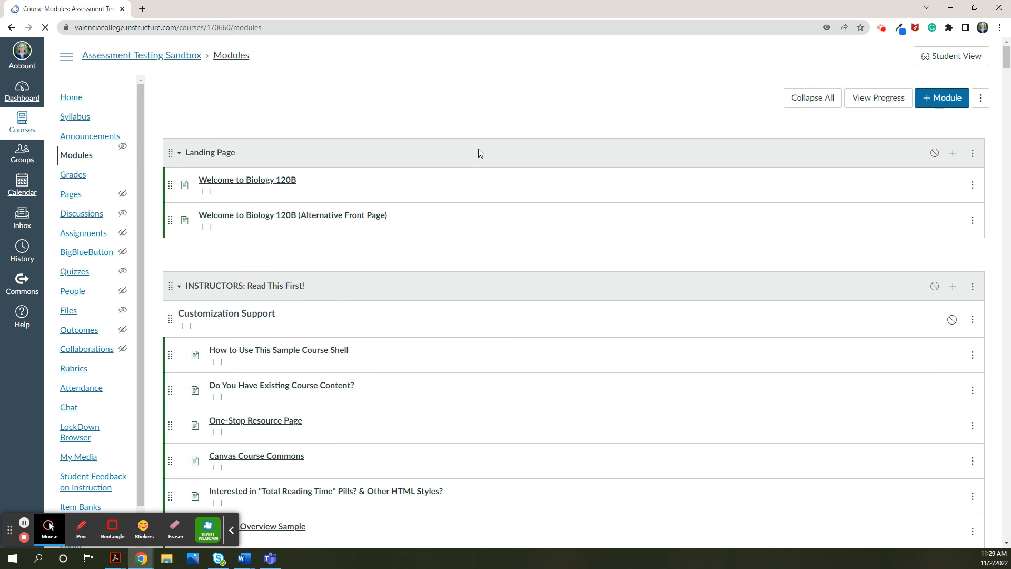
scroll(572, 249, down, 4)
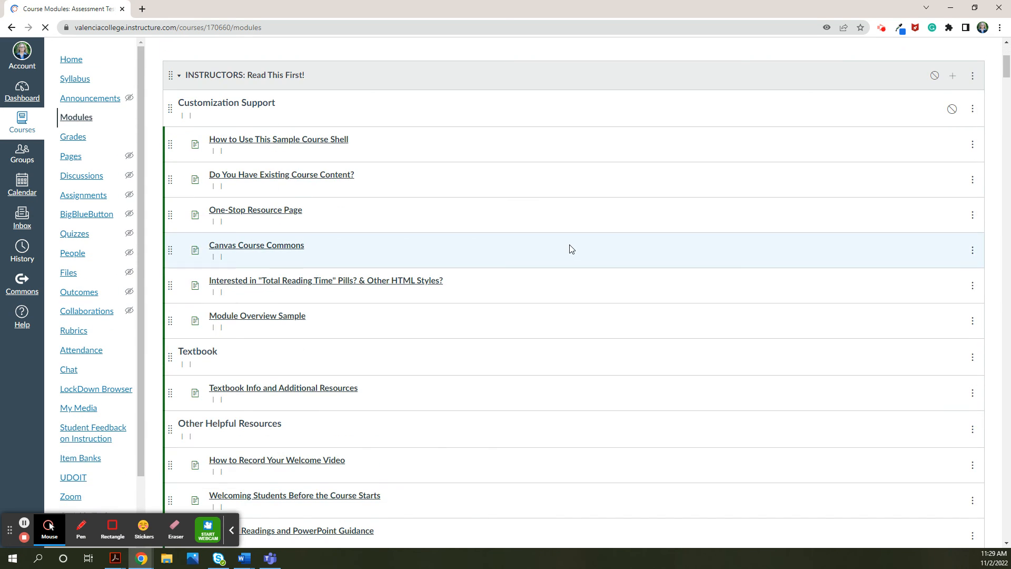
scroll(574, 246, down, 8)
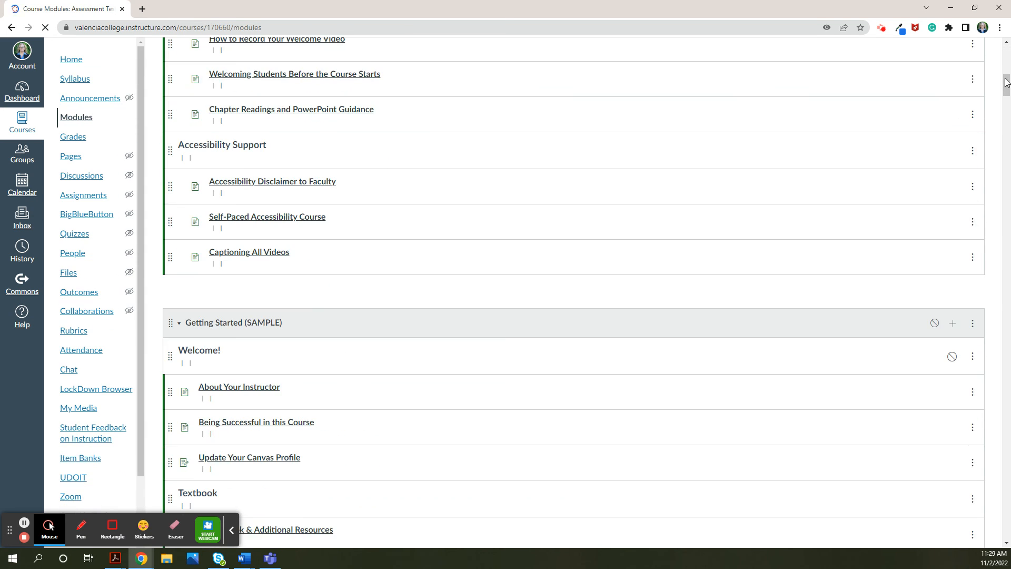
drag(1006, 81, 1009, 212)
drag(1008, 315, 1009, 485)
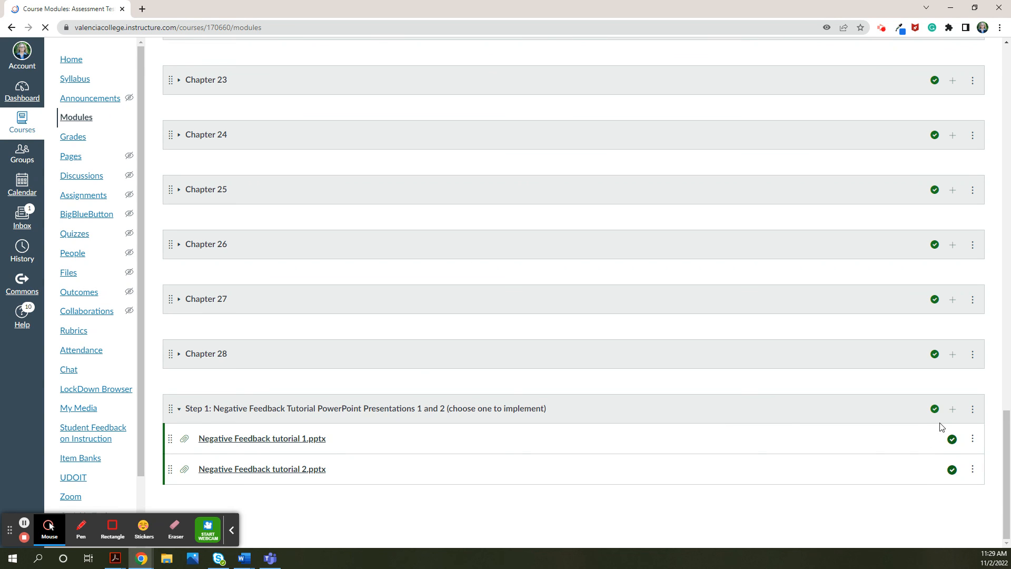
click(936, 411)
click(95, 196)
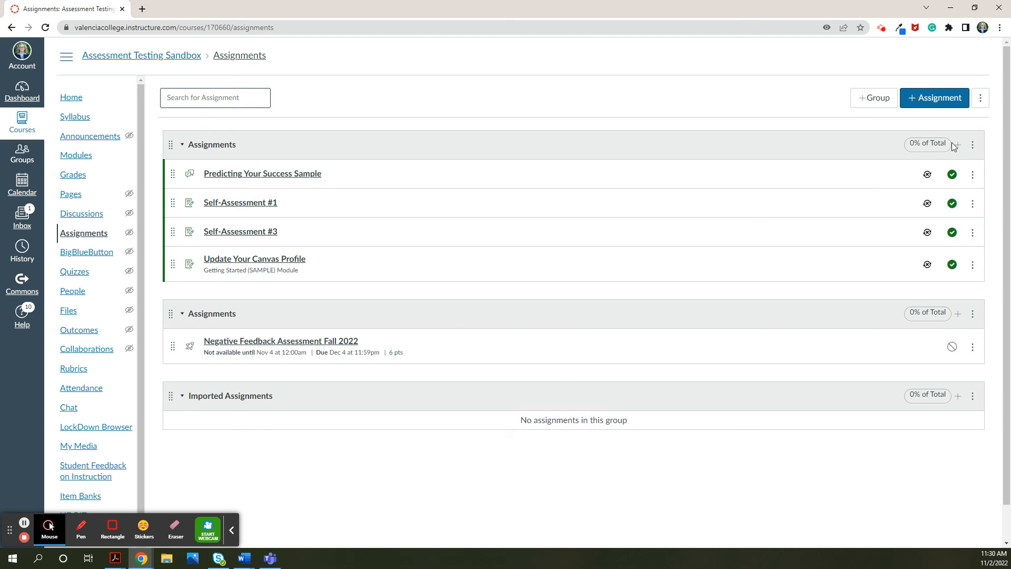
click(972, 144)
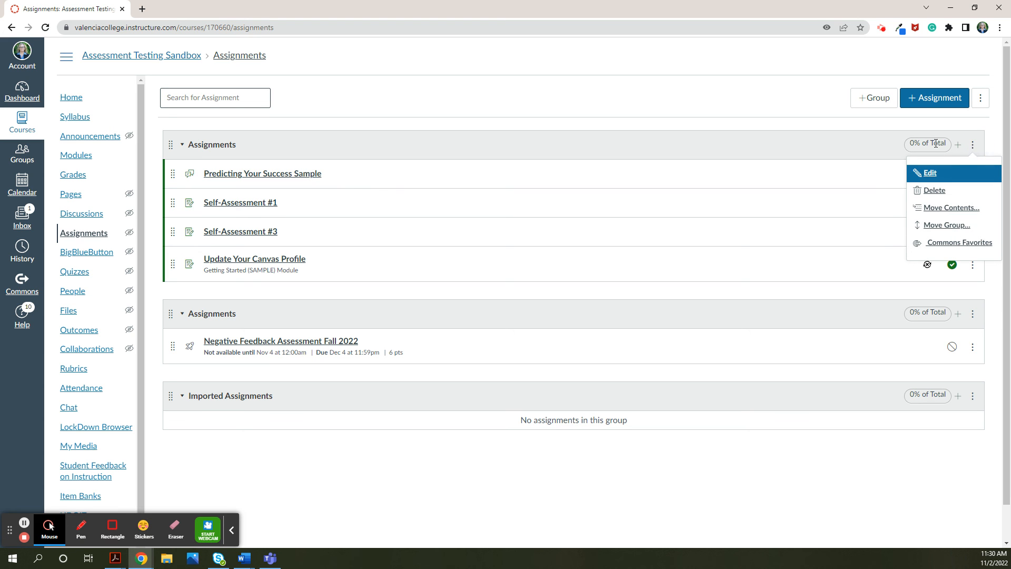
click(958, 145)
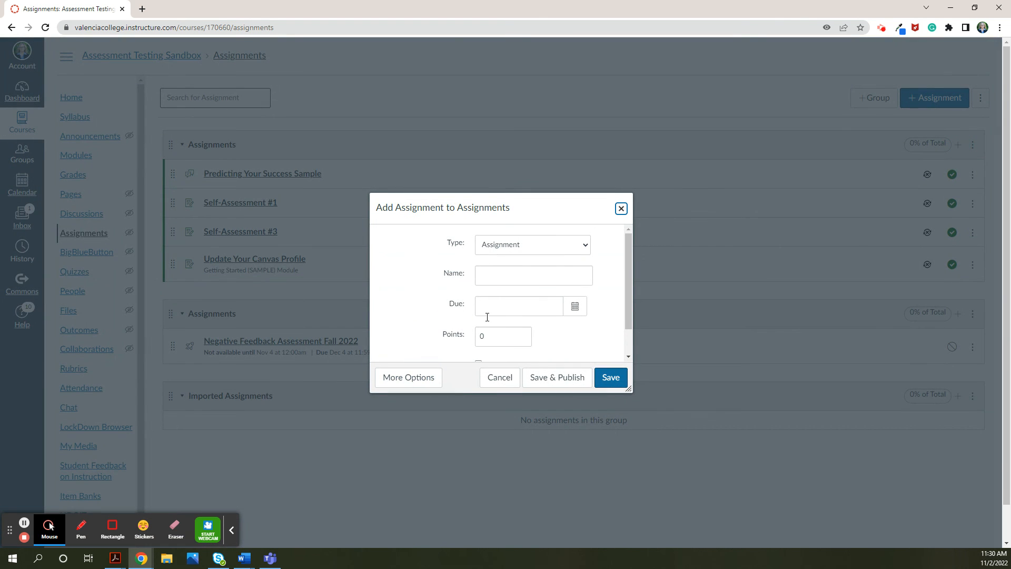
scroll(508, 339, down, 1)
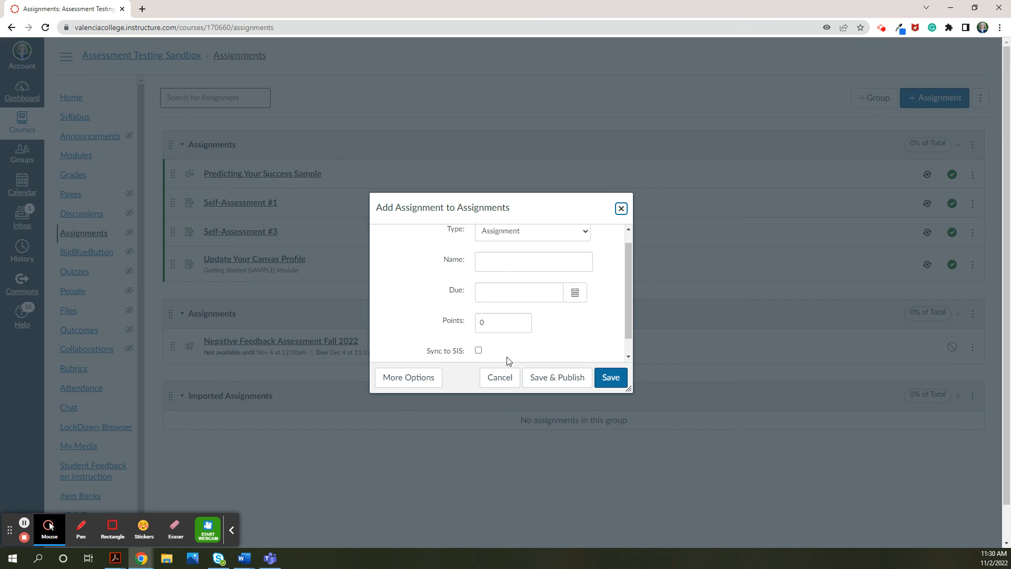
click(500, 377)
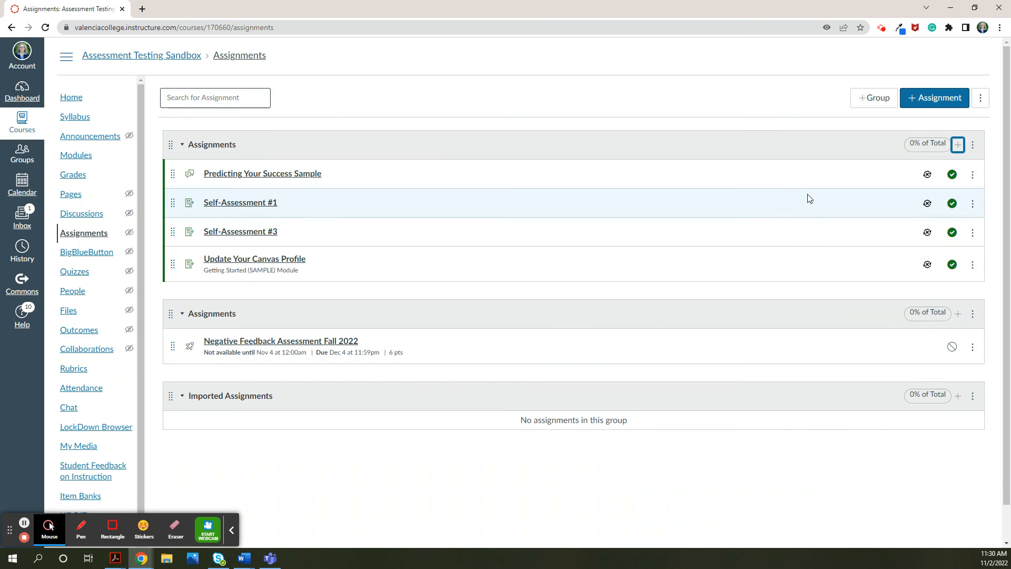